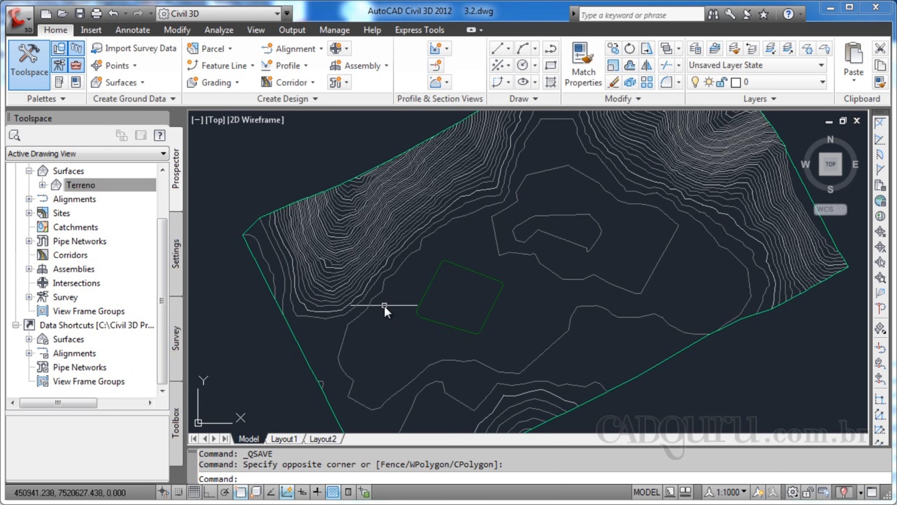
pyautogui.moveTo(384, 305)
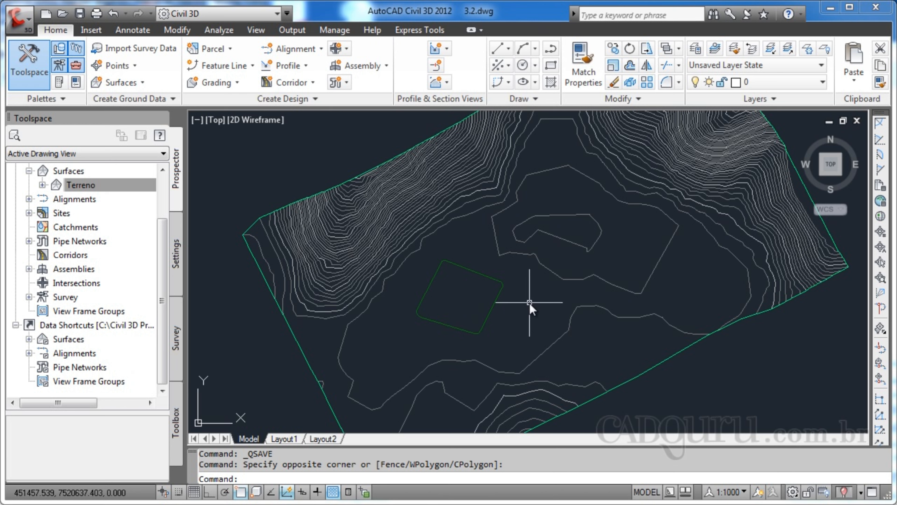
pyautogui.moveTo(529, 303)
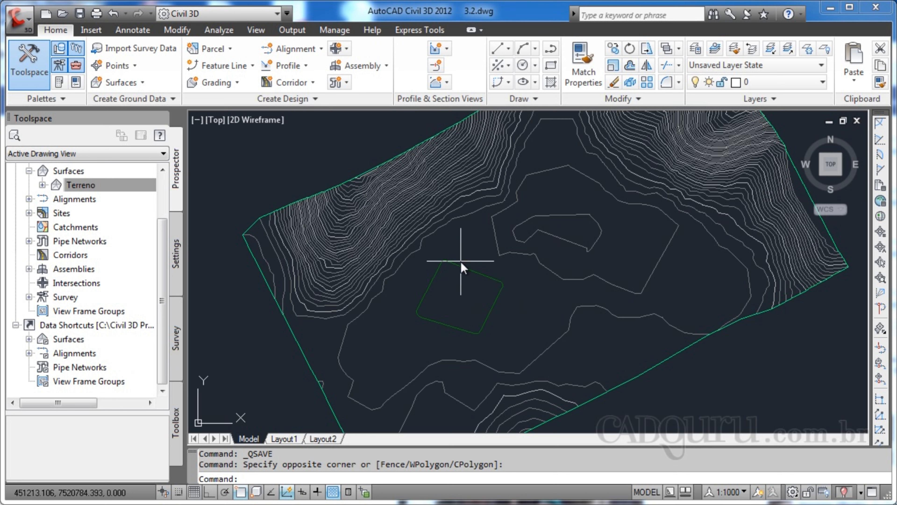
pyautogui.moveTo(452, 258)
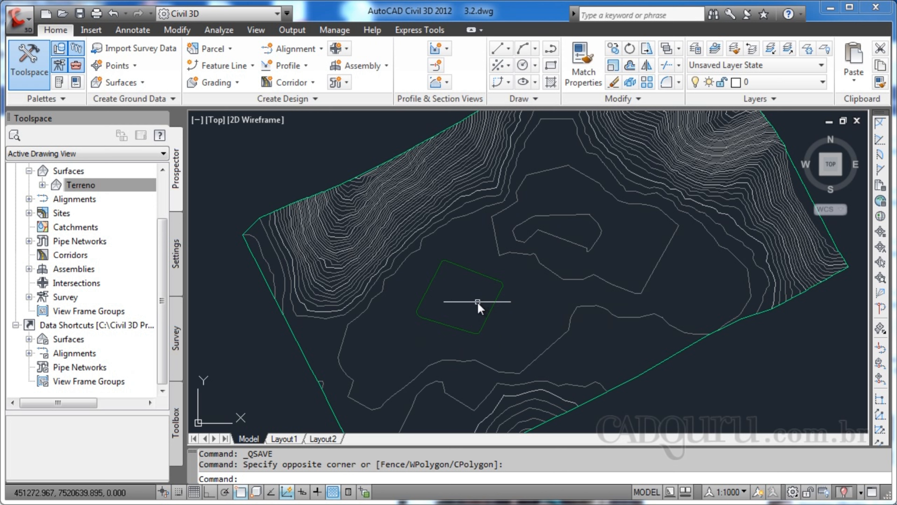
pyautogui.moveTo(474, 302)
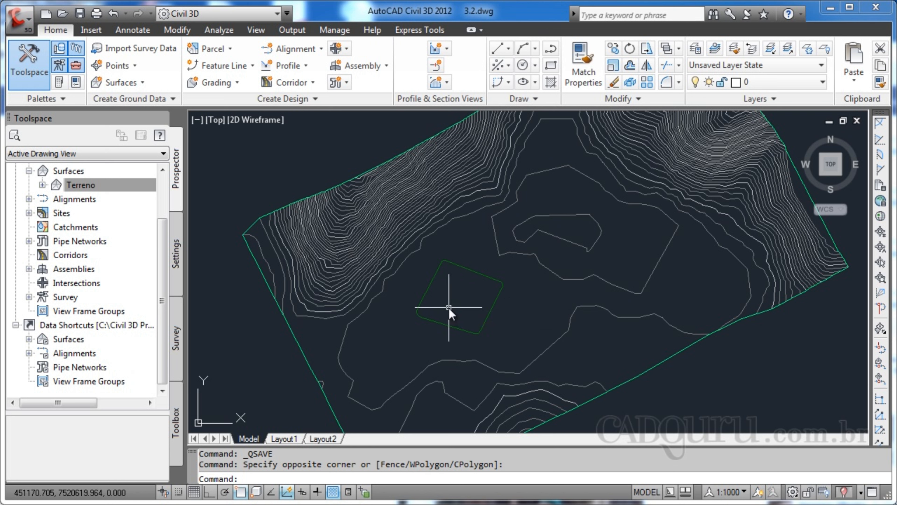
pyautogui.moveTo(450, 312)
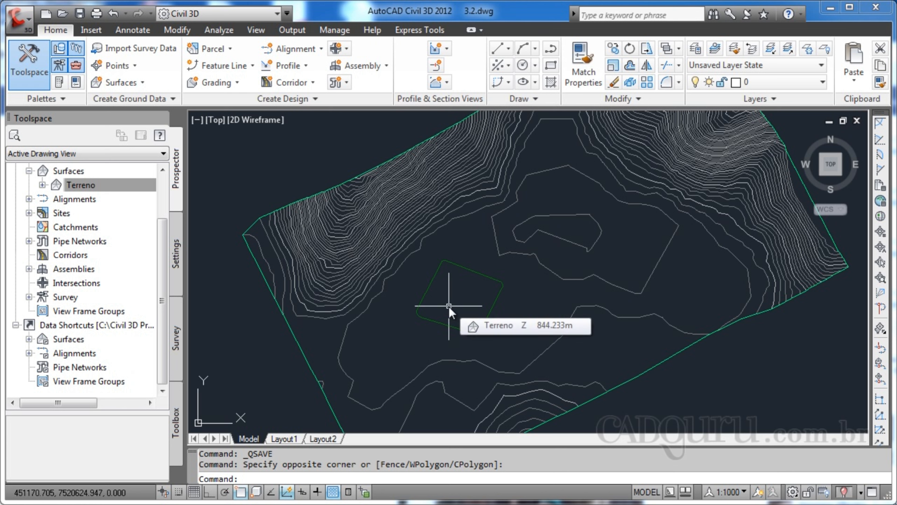
# - Create a grading group named Lagoa with automatic TIN surface creation, using the group name and the Contours 1m and 5m (Design) style
pyautogui.click(236, 83)
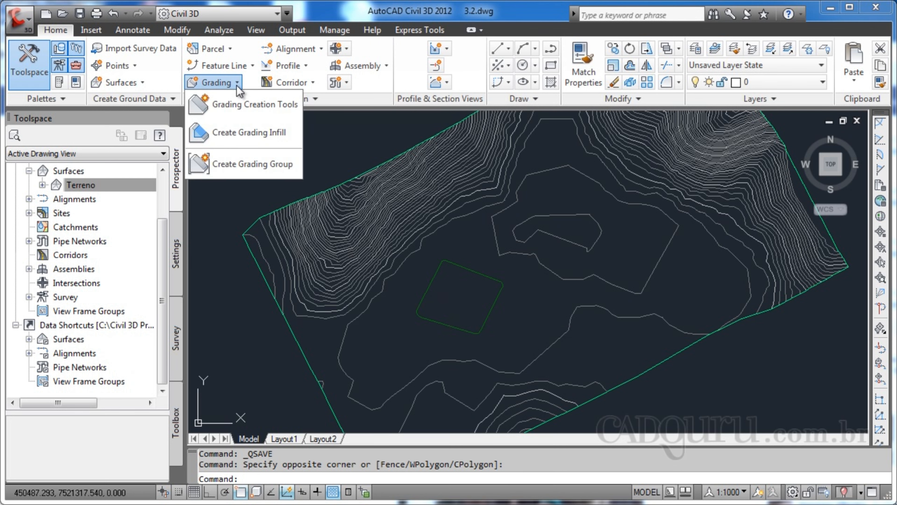
pyautogui.click(242, 169)
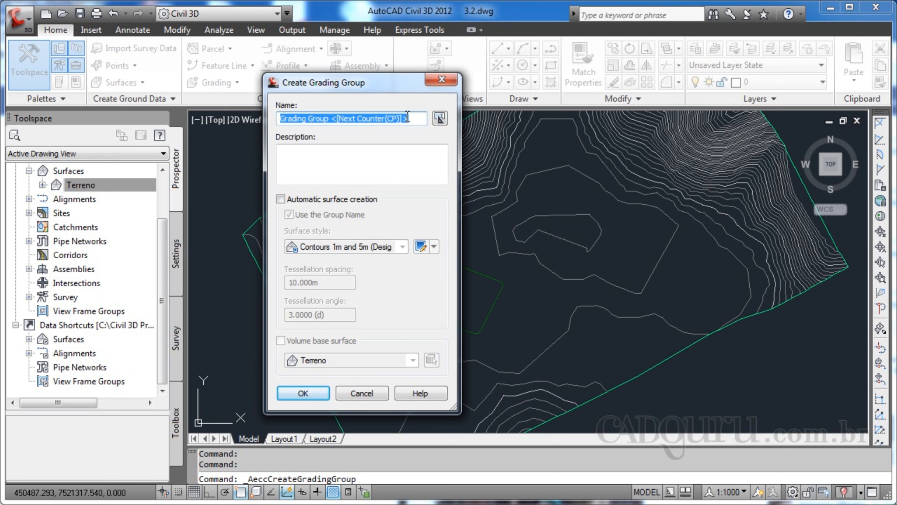
pyautogui.write('Lagoa')
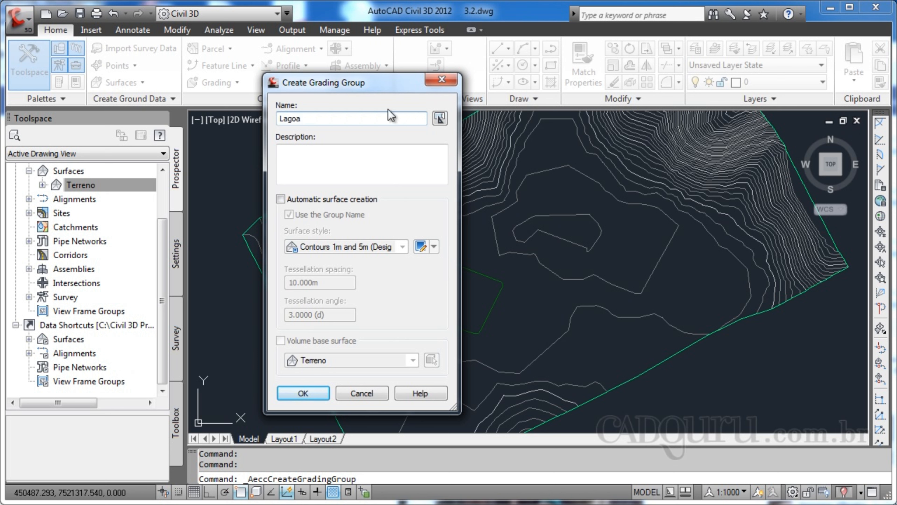
pyautogui.click(339, 151)
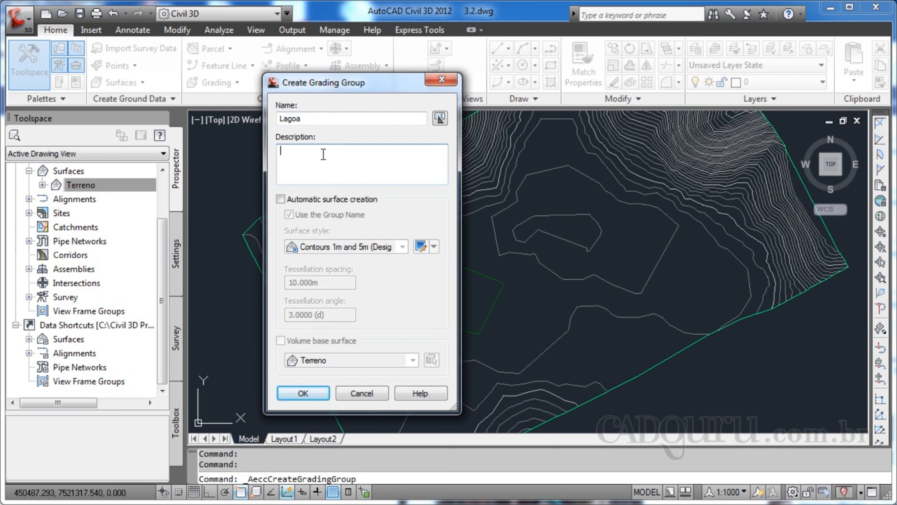
pyautogui.click(280, 199)
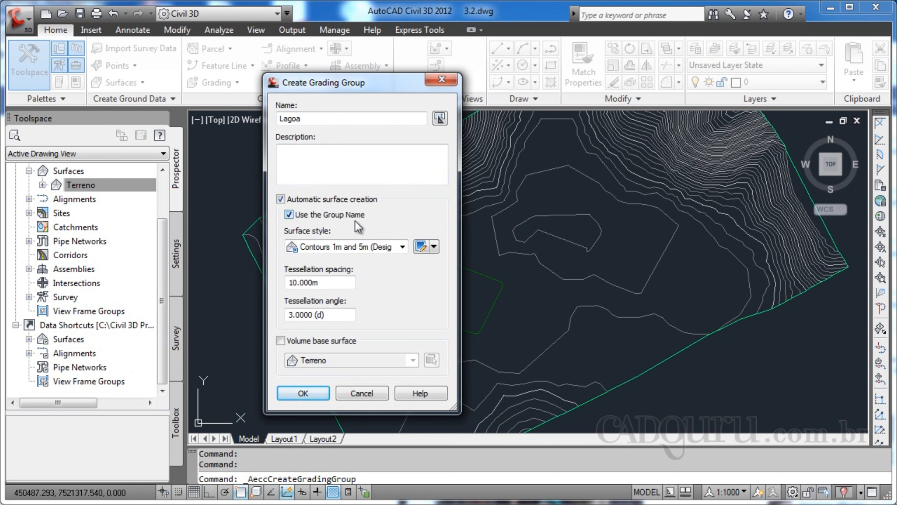
pyautogui.click(403, 247)
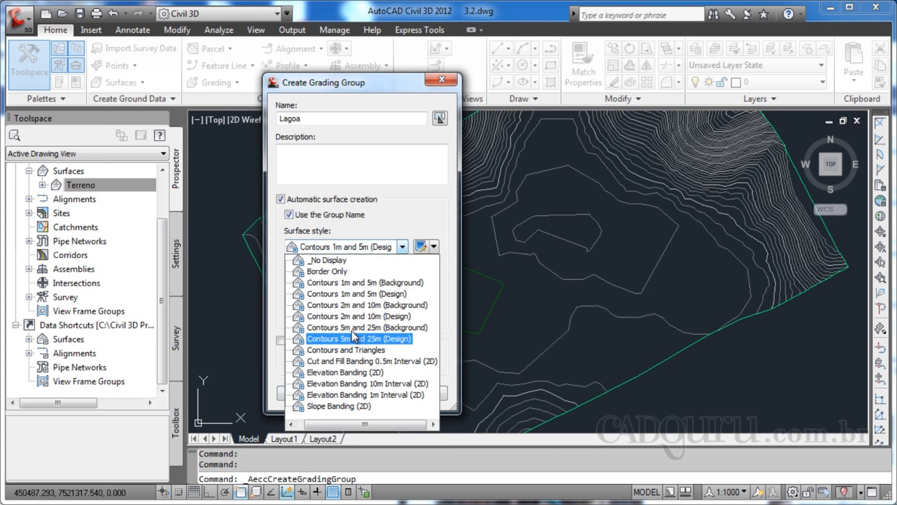
pyautogui.click(355, 275)
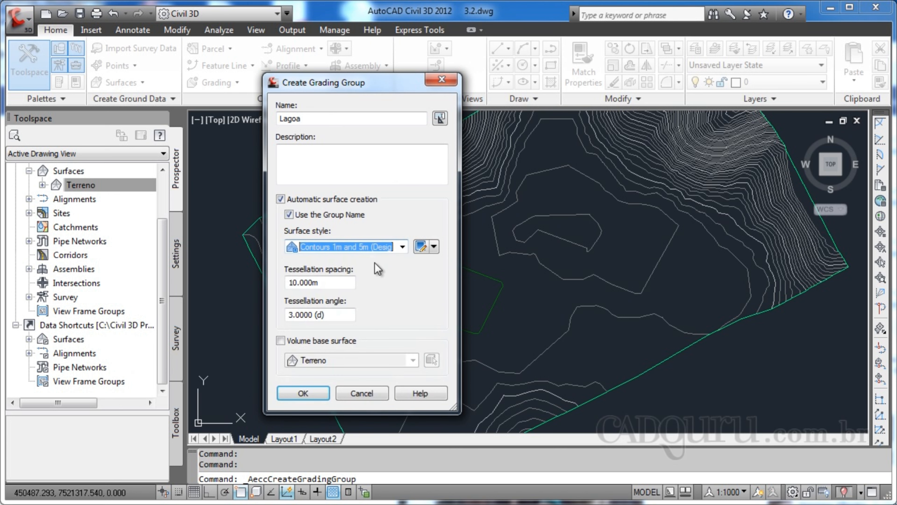
pyautogui.click(304, 392)
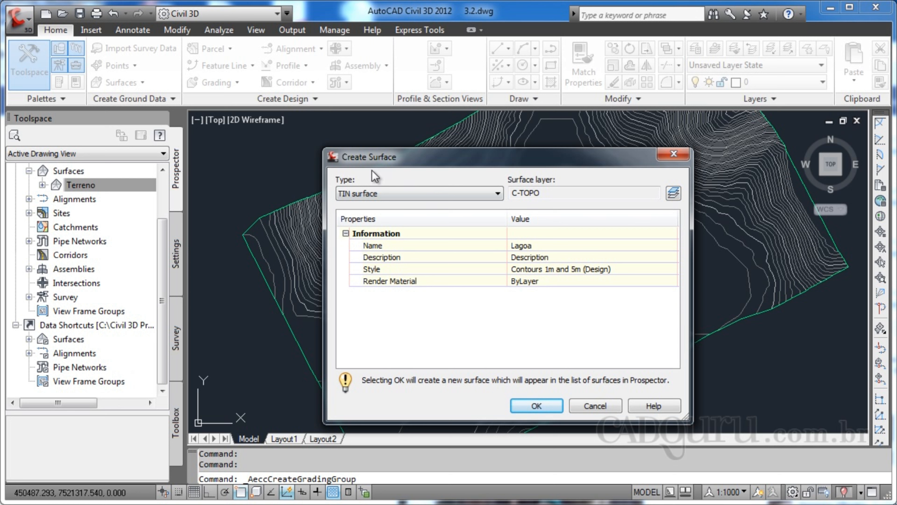
pyautogui.click(527, 410)
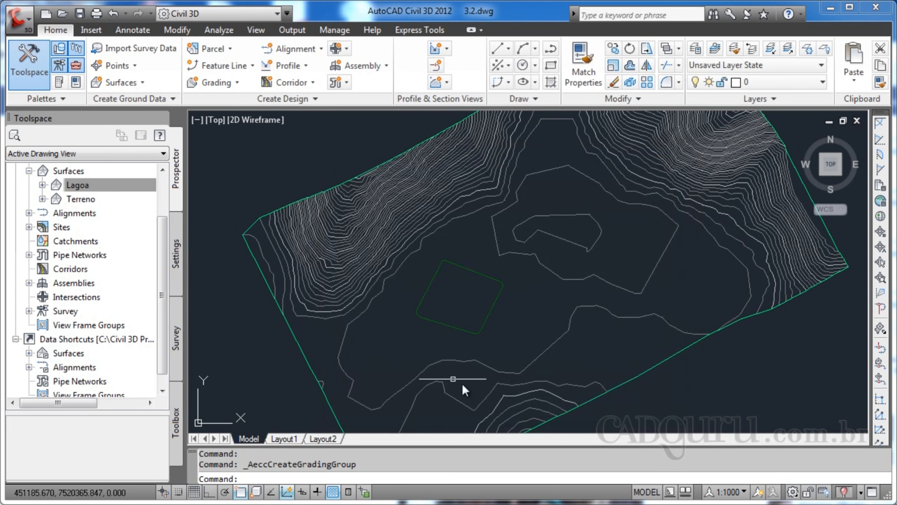
# - Expand the Terraplanagem site down to its grading groups to check the new group
pyautogui.click(28, 227)
pyautogui.click(42, 255)
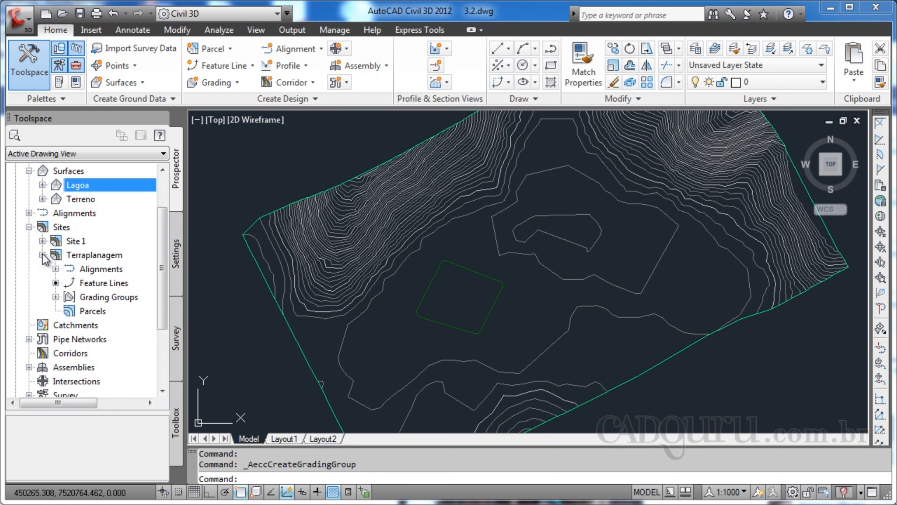
pyautogui.click(56, 297)
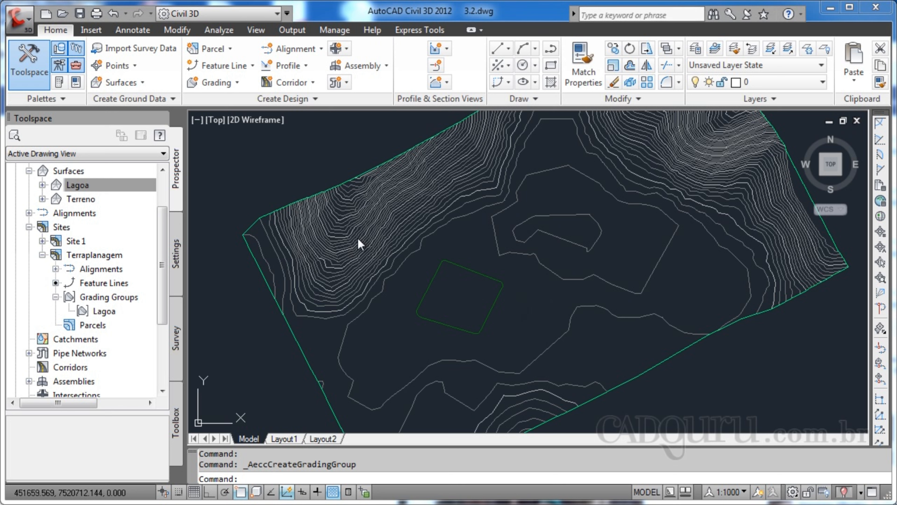
# - Bring up the Grading Creation Tools and confirm site Terraplanagem and group Lagoa as the working grading group
pyautogui.click(238, 84)
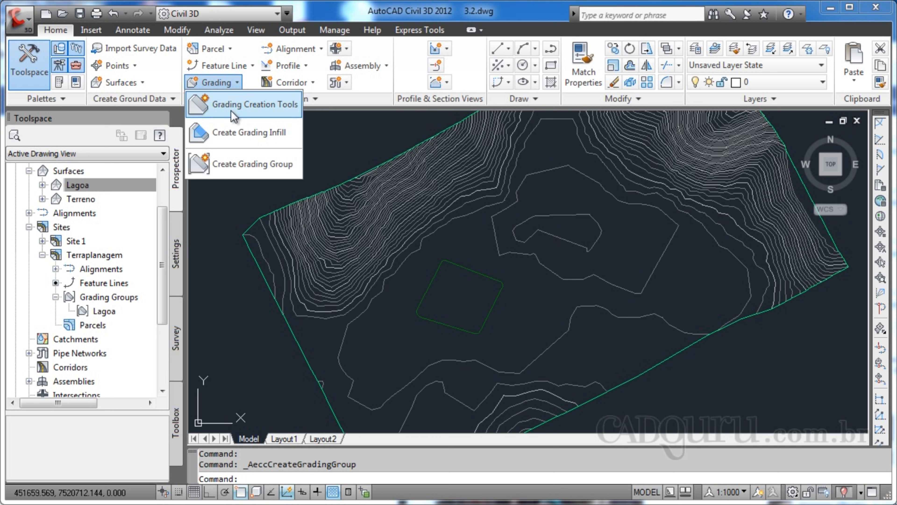
pyautogui.click(233, 111)
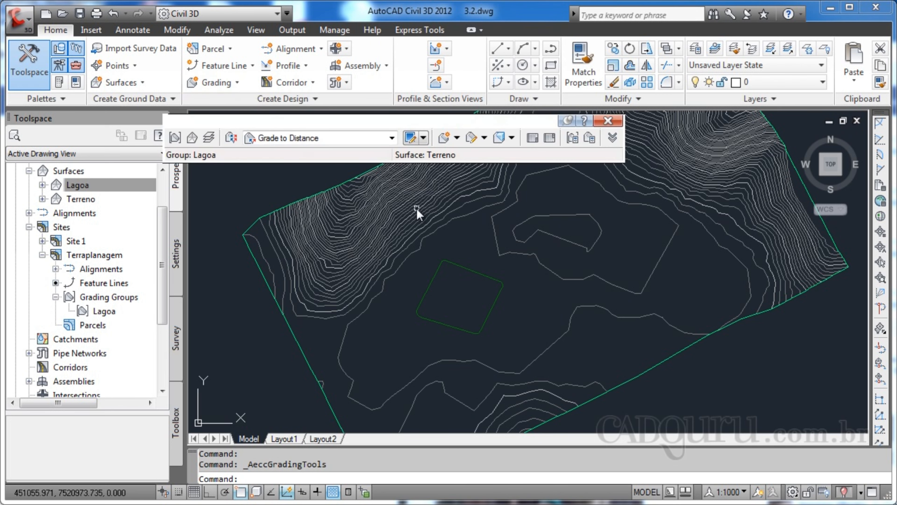
pyautogui.moveTo(416, 123); pyautogui.dragTo(326, 144)
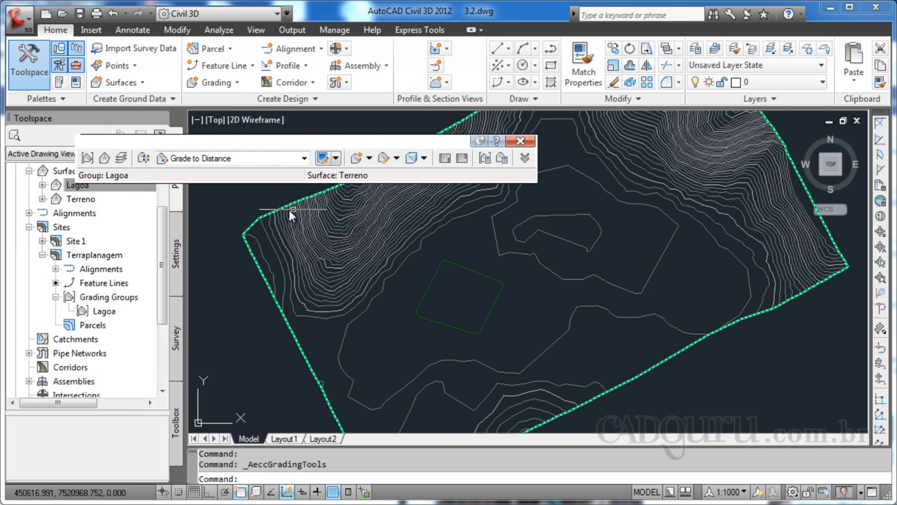
pyautogui.click(87, 159)
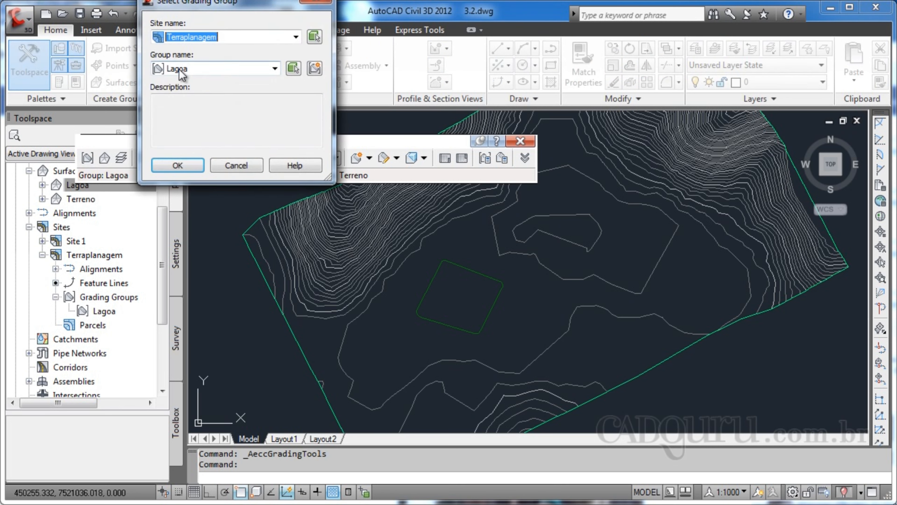
pyautogui.click(181, 164)
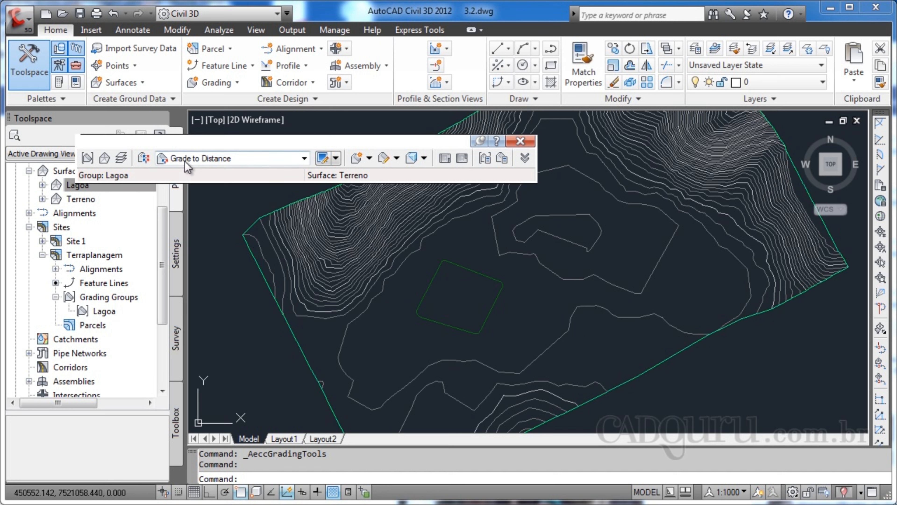
# - Grade the green feature line's entire length inward with Grade to Relative Elevation, using a relative elevation of -3 and a 2.00:1 slope
pyautogui.click(304, 158)
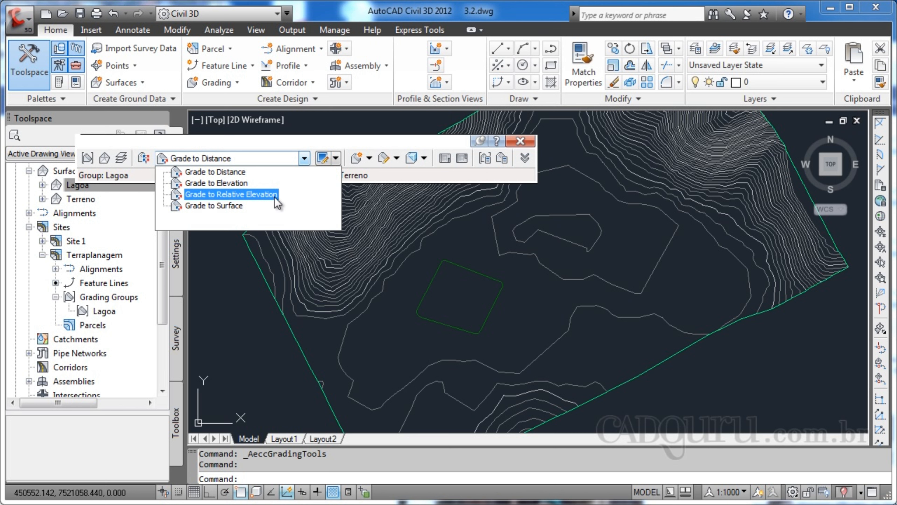
pyautogui.click(214, 205)
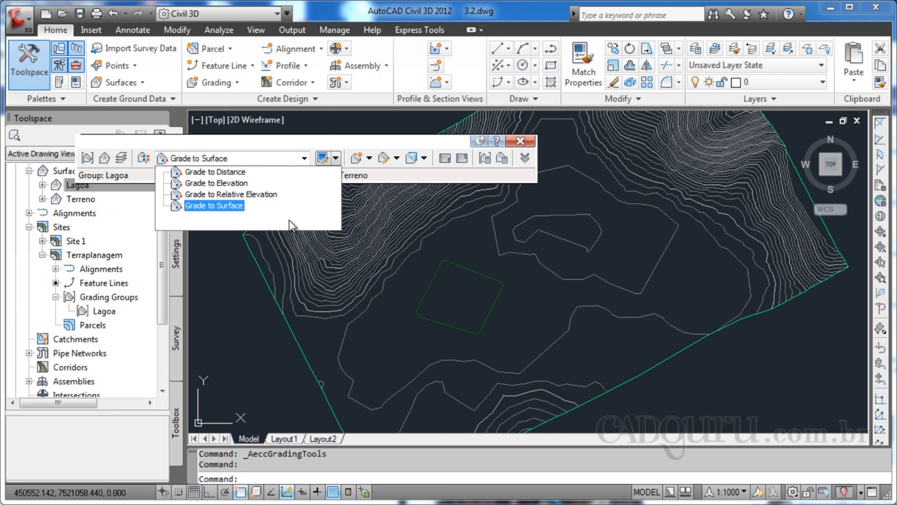
pyautogui.click(266, 195)
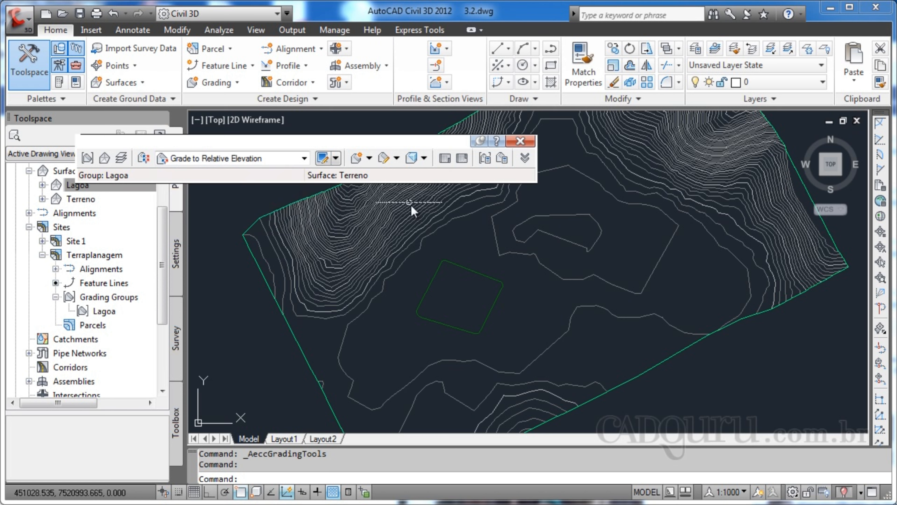
pyautogui.click(370, 159)
pyautogui.click(369, 159)
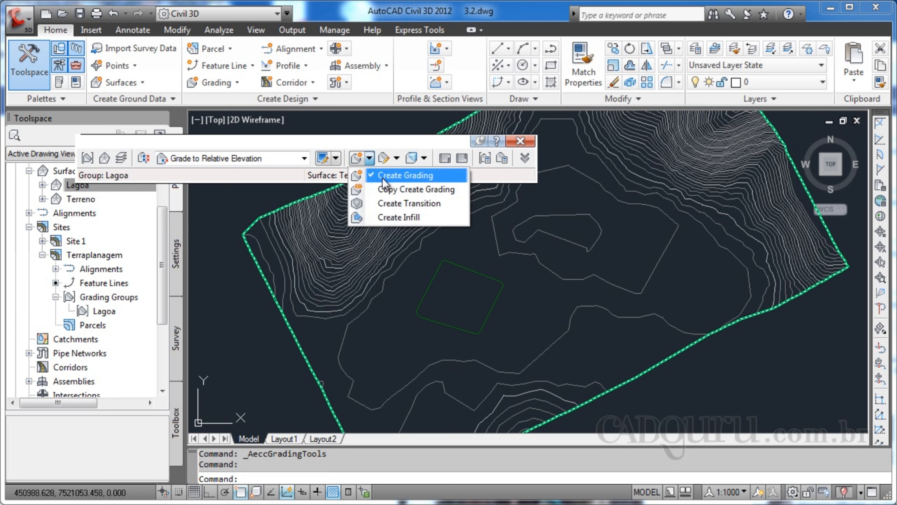
pyautogui.click(413, 177)
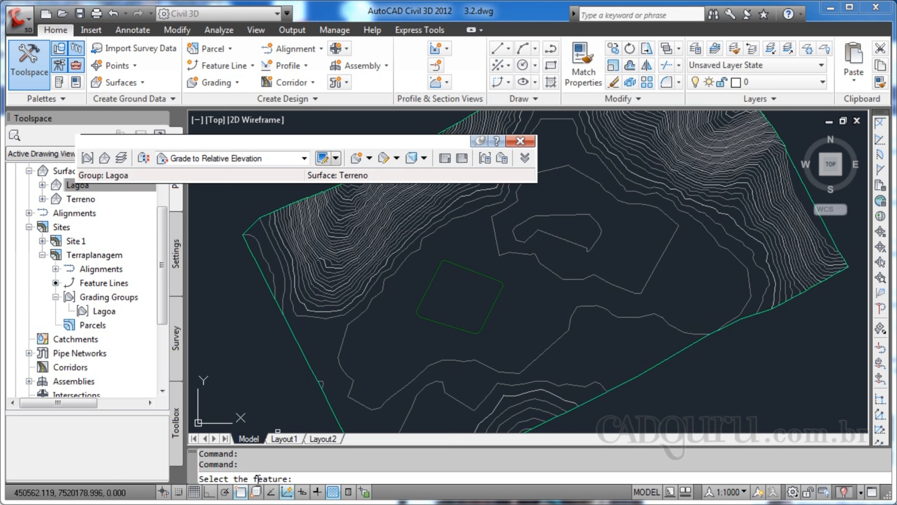
pyautogui.click(431, 282)
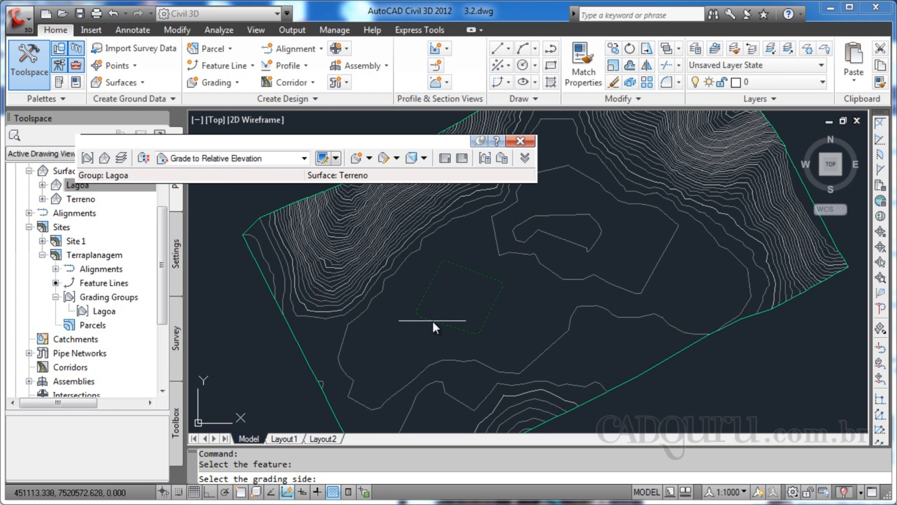
pyautogui.click(459, 296)
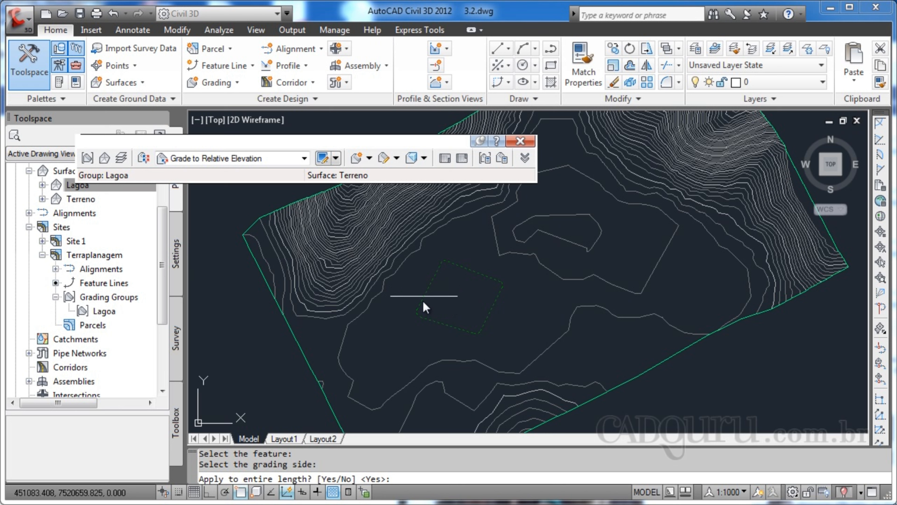
pyautogui.press('Return')
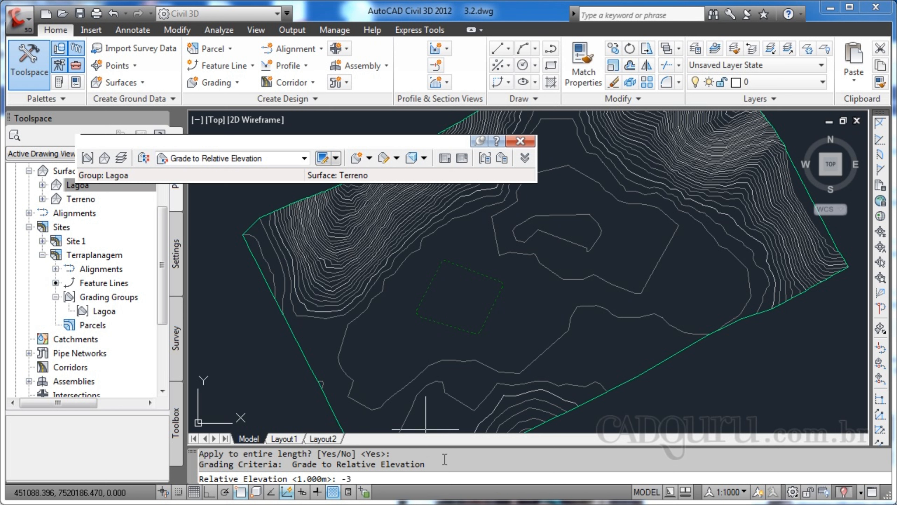
pyautogui.press('Return')
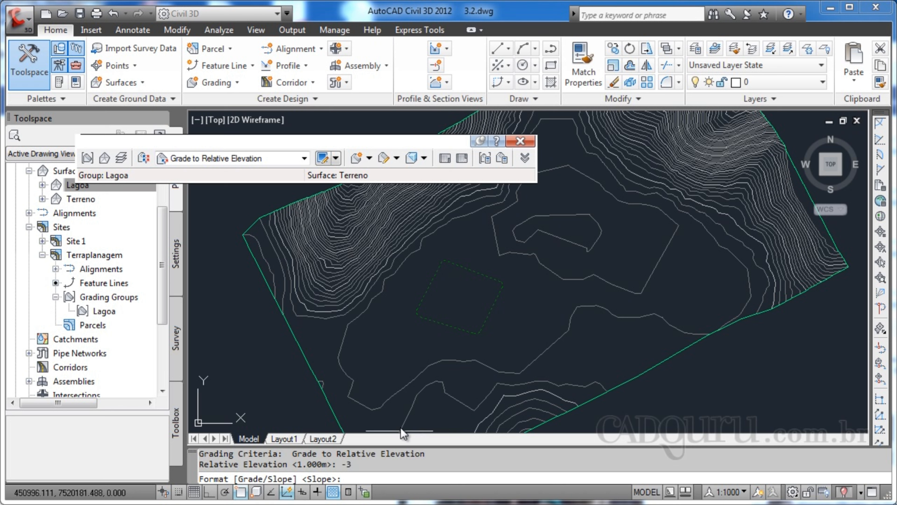
pyautogui.press('Return')
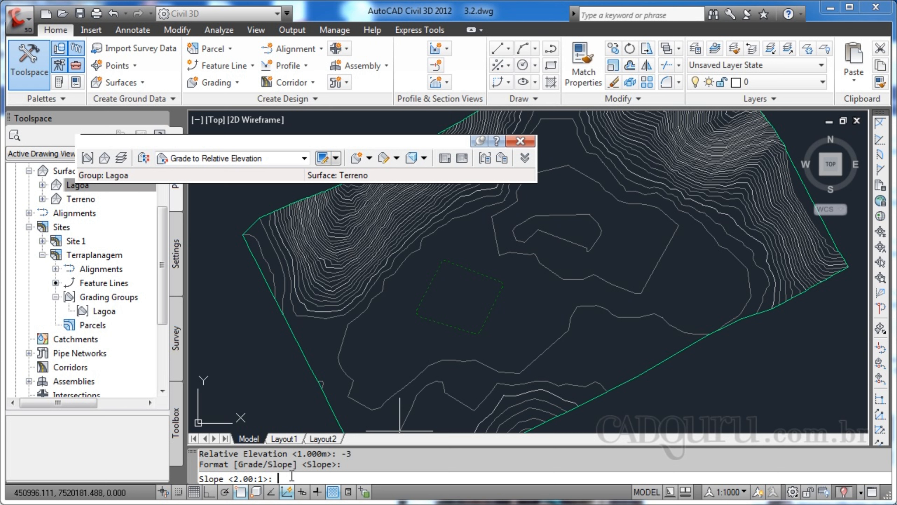
pyautogui.press('Return')
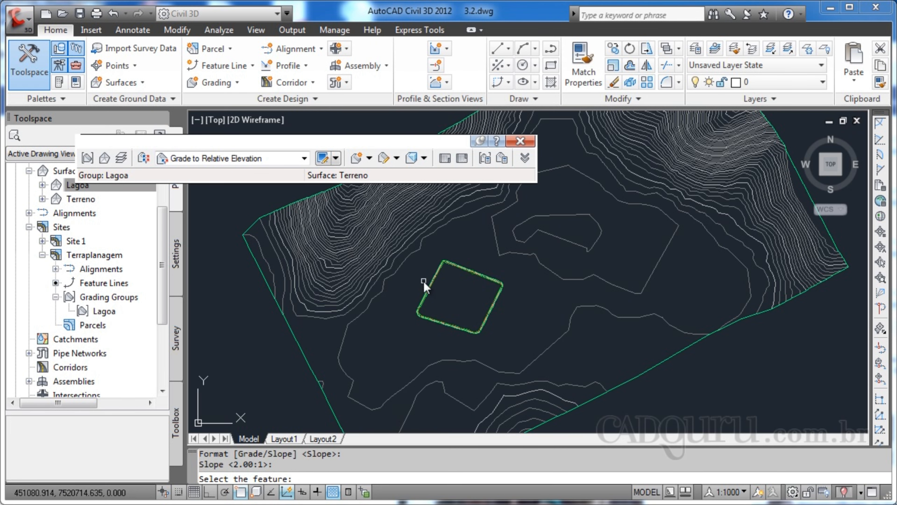
# - Create an infill in the open area enclosed by the lagoon's inner graded slope
pyautogui.scroll(5, 426, 285)
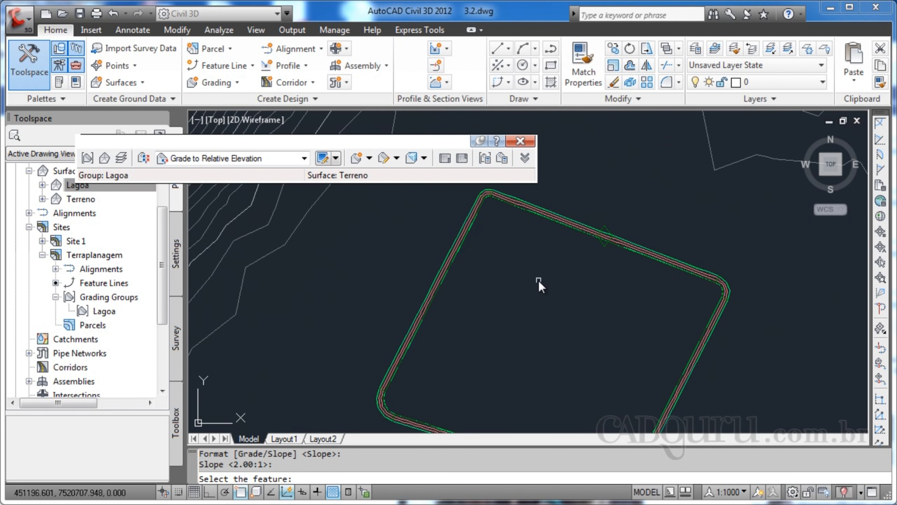
pyautogui.scroll(-2, 537, 284)
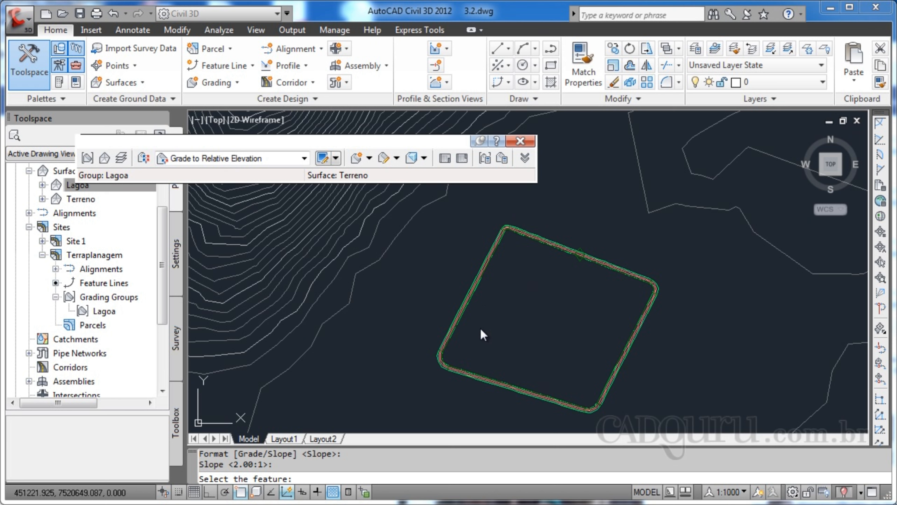
pyautogui.click(370, 162)
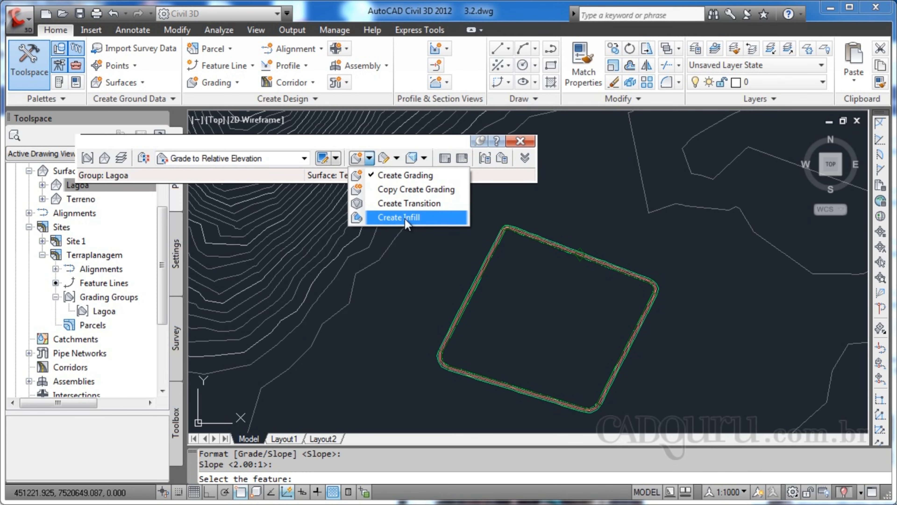
pyautogui.click(401, 218)
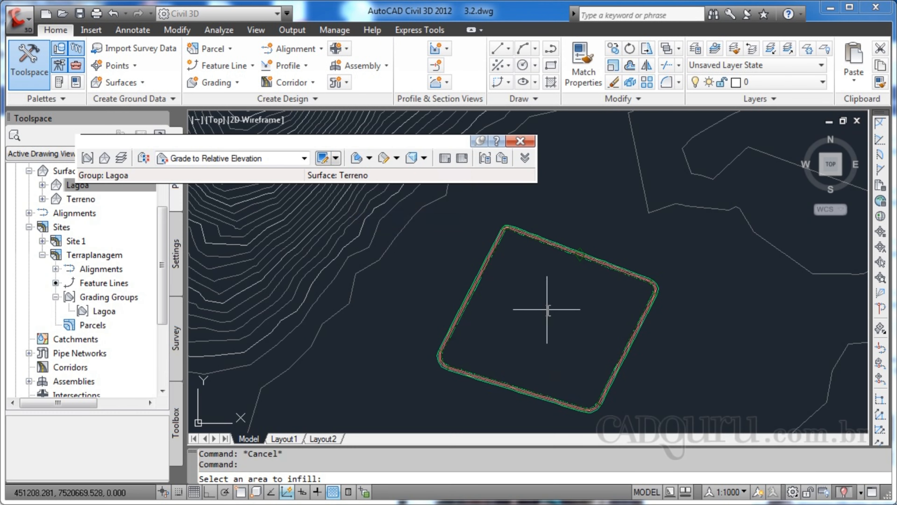
pyautogui.click(547, 310)
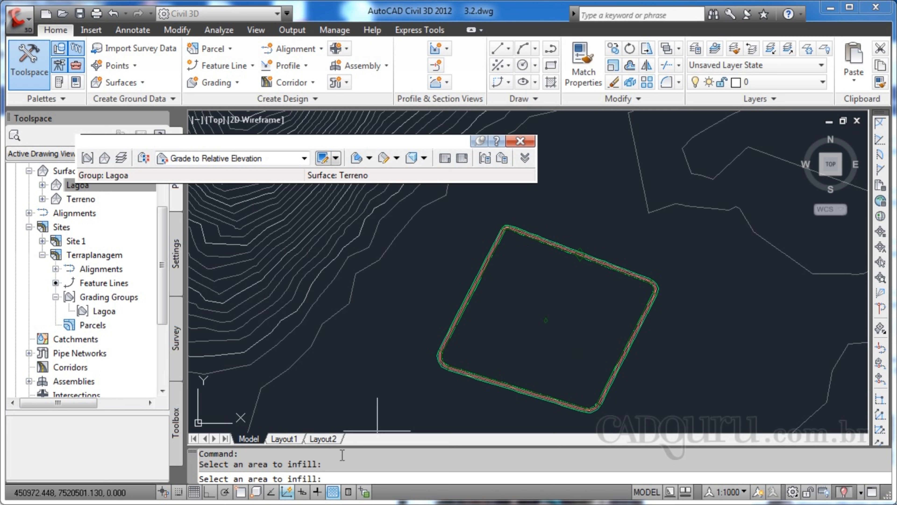
pyautogui.press('Return')
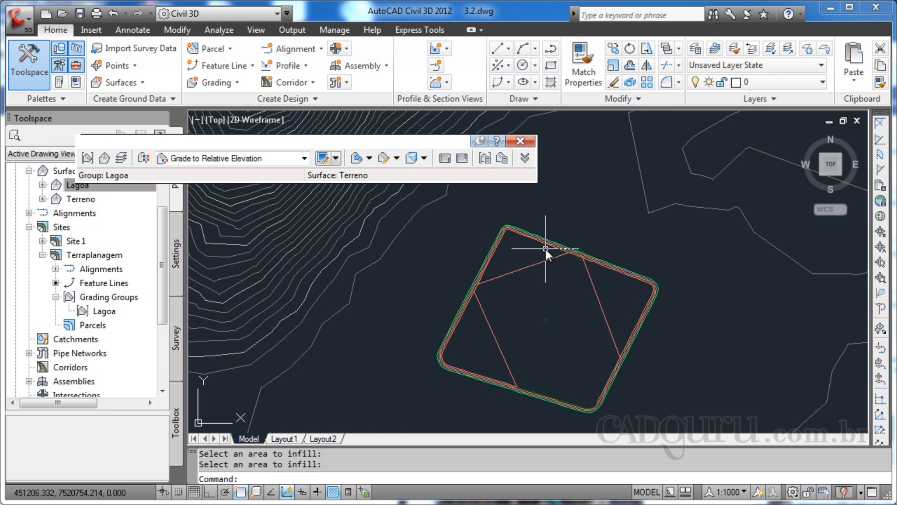
# - Grade the original feature line's entire length outward with Grade to Distance, using a distance of 3 m and a 50.00% grade
pyautogui.click(306, 162)
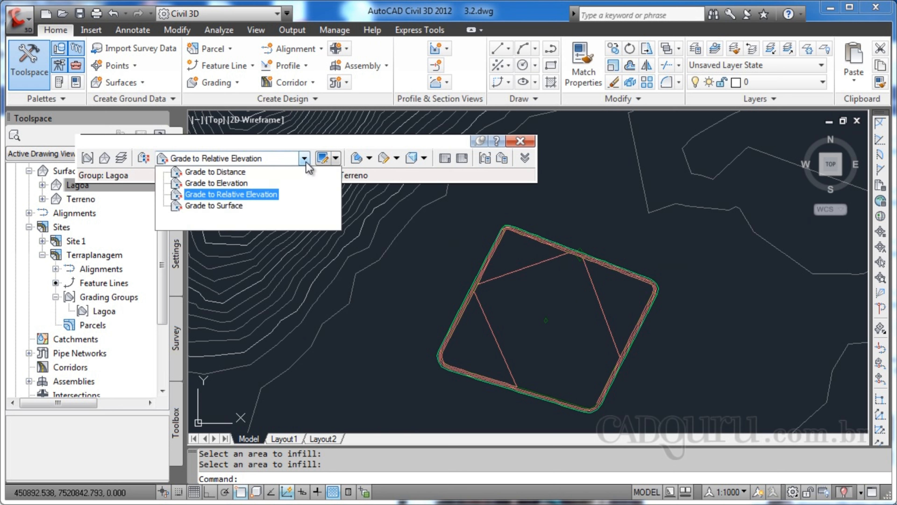
pyautogui.click(222, 173)
pyautogui.click(368, 163)
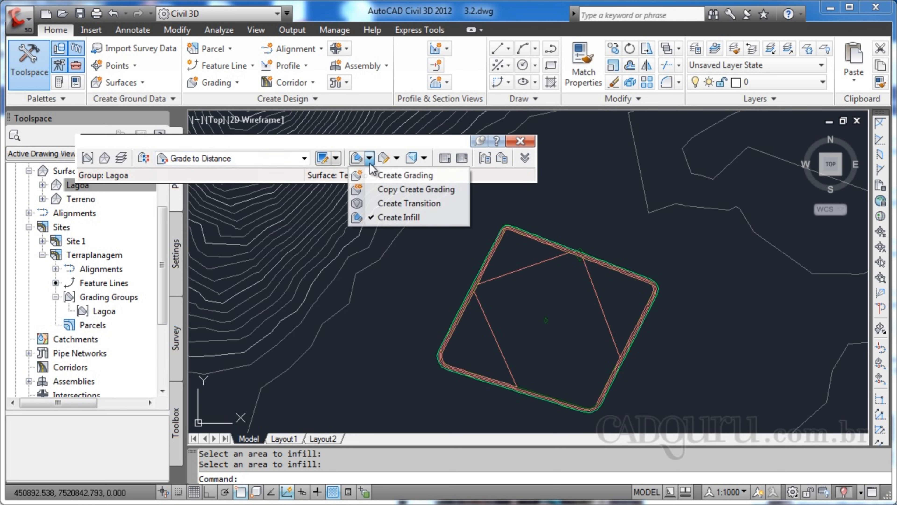
pyautogui.click(387, 177)
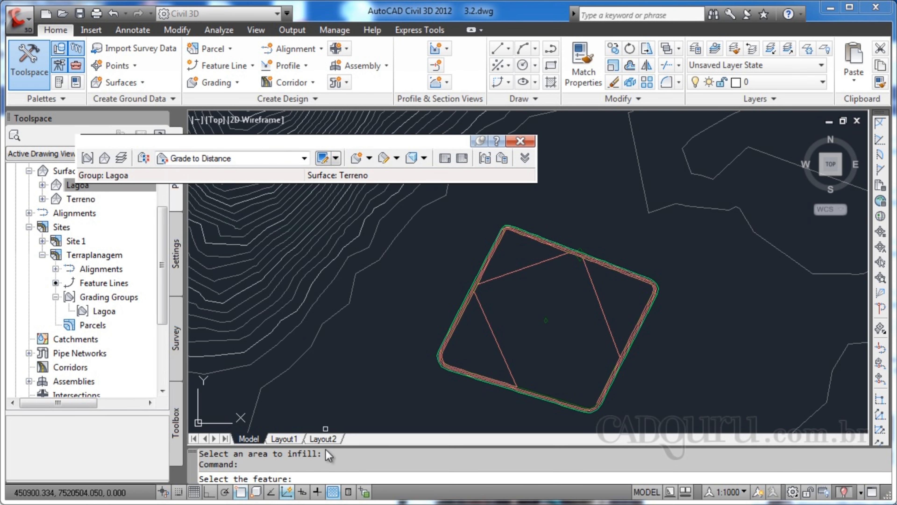
pyautogui.scroll(5, 536, 218)
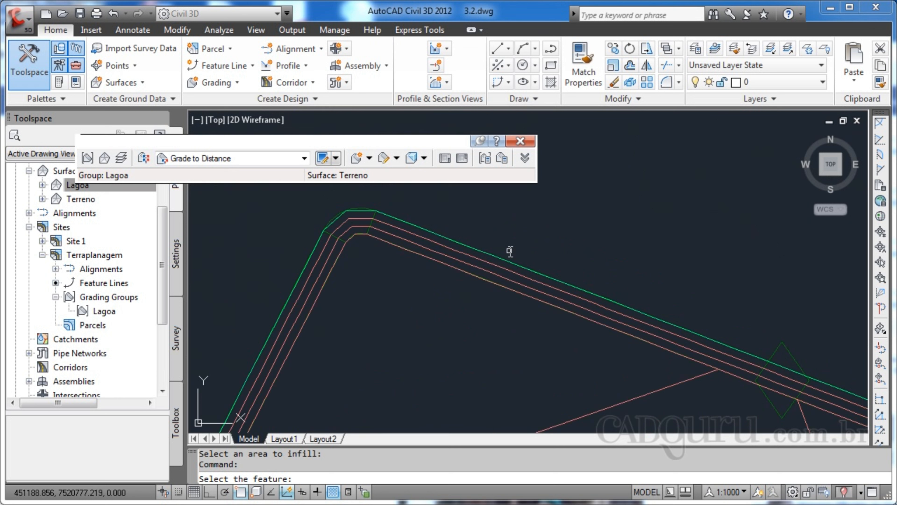
pyautogui.click(491, 257)
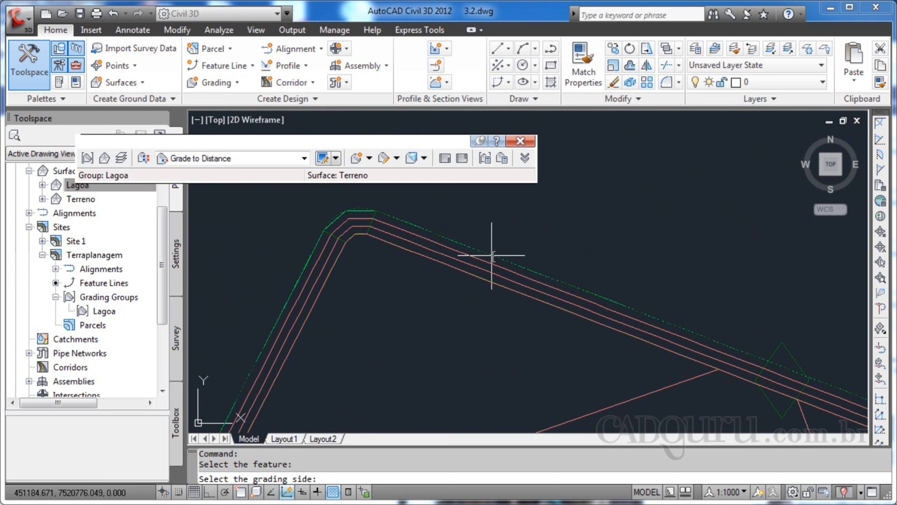
pyautogui.scroll(-5, 516, 254)
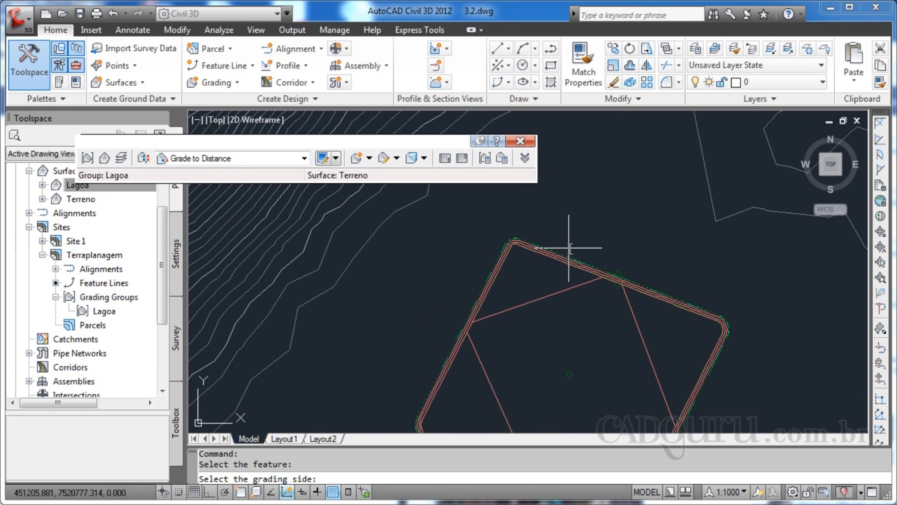
pyautogui.click(586, 253)
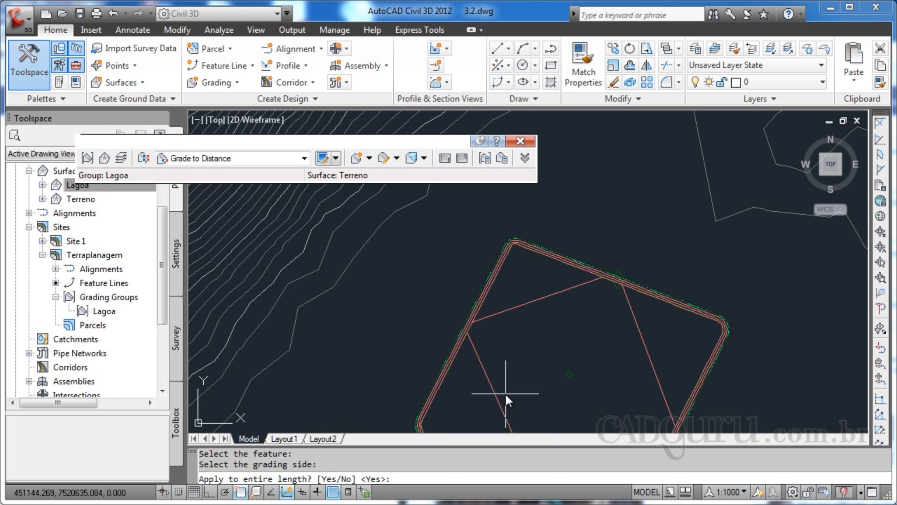
pyautogui.press('Return')
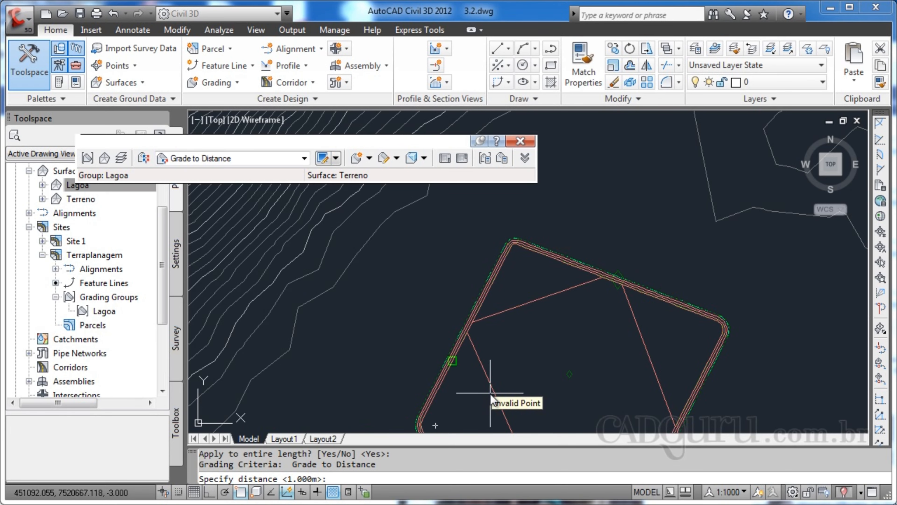
pyautogui.write('3')
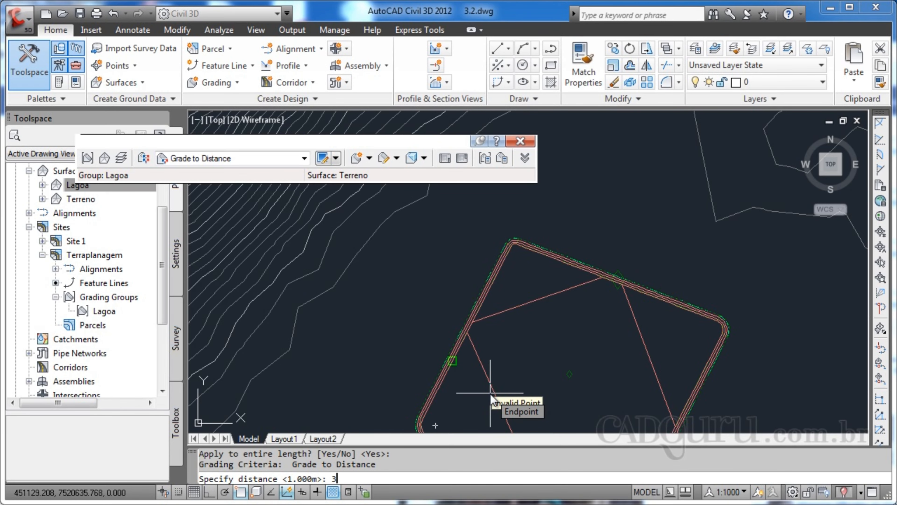
pyautogui.press('Return')
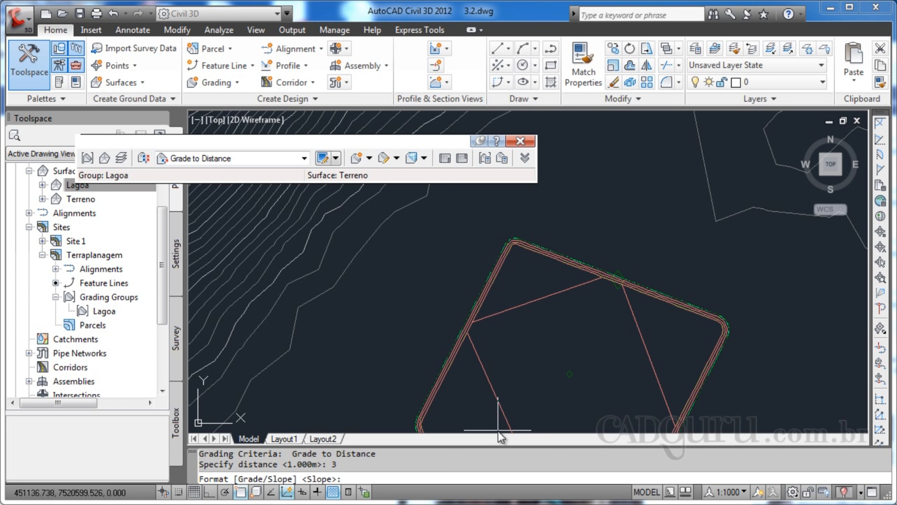
pyautogui.press('Return')
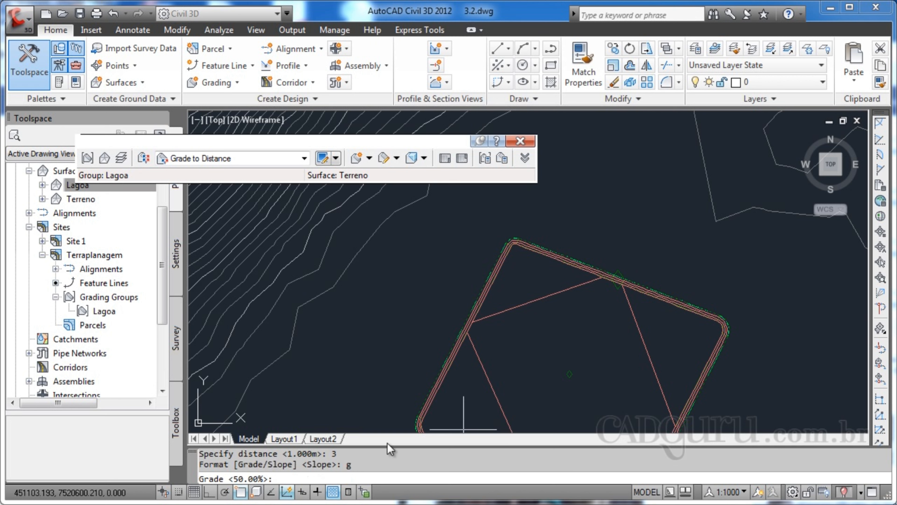
pyautogui.press('Return')
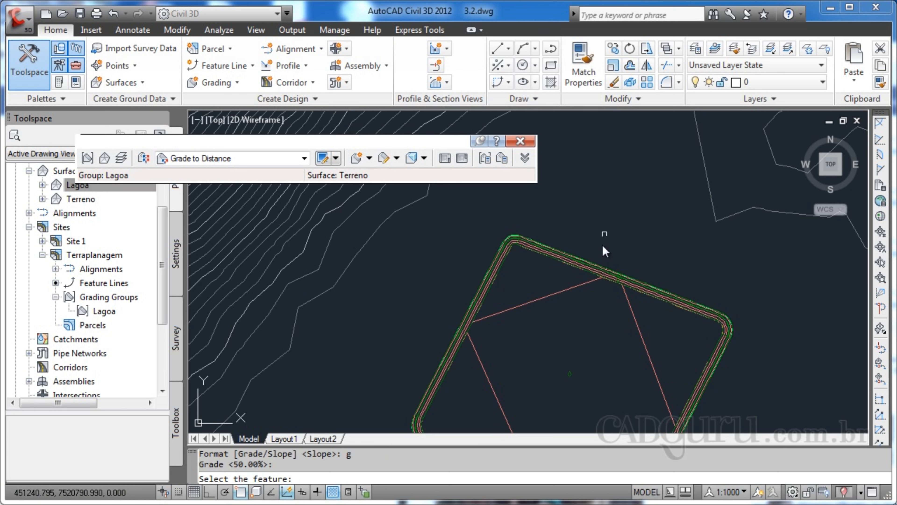
# - Confirm Terreno as the target surface for the grading
pyautogui.scroll(2, 520, 235)
pyautogui.scroll(-4, 516, 243)
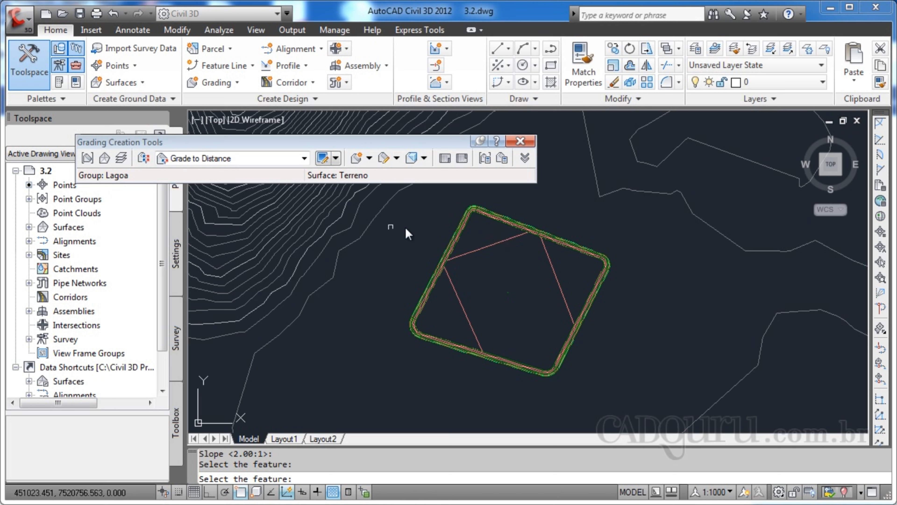
pyautogui.click(112, 163)
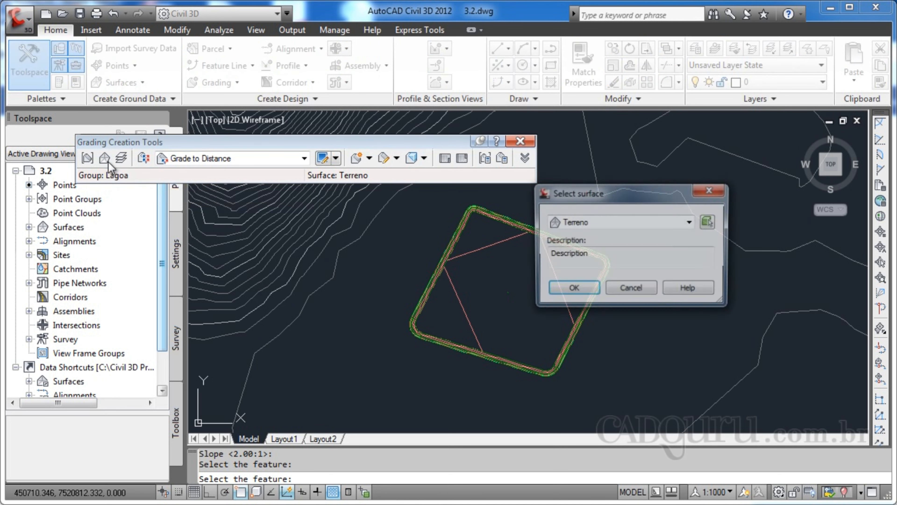
pyautogui.click(573, 289)
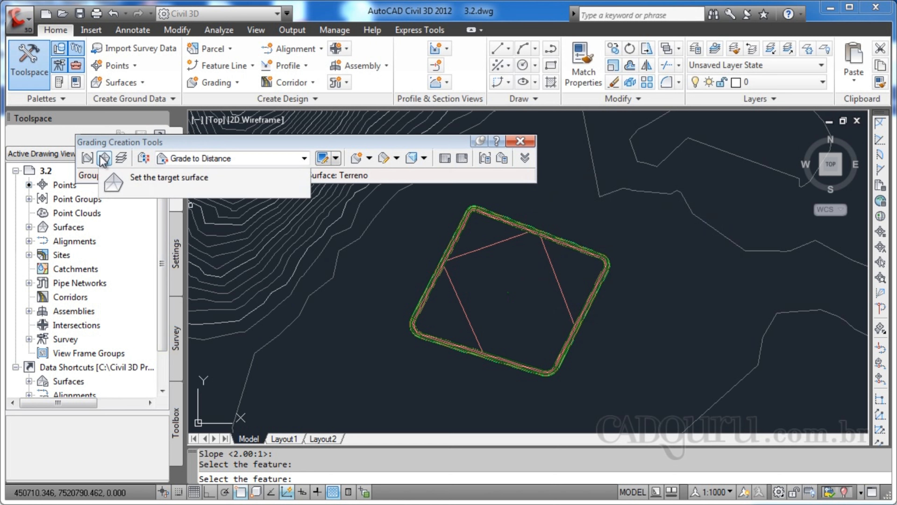
# - Grade the outermost feature line's entire length with Grade to Surface, using 2.00:1 cut and fill slopes, and close the grading tools
pyautogui.click(304, 158)
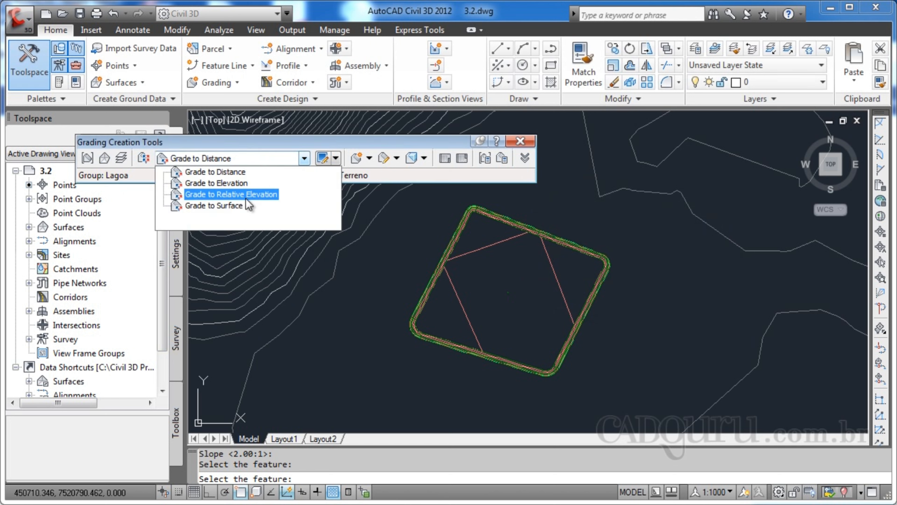
pyautogui.click(230, 206)
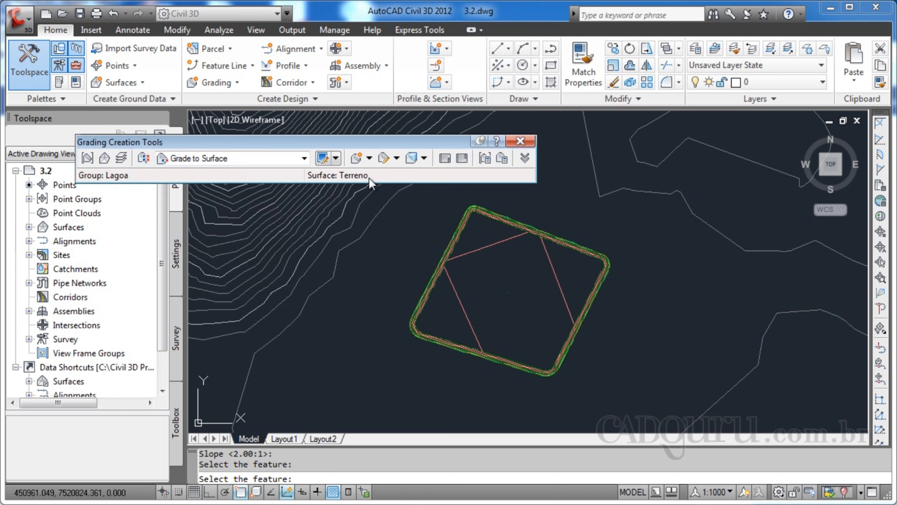
pyautogui.click(369, 158)
pyautogui.click(402, 179)
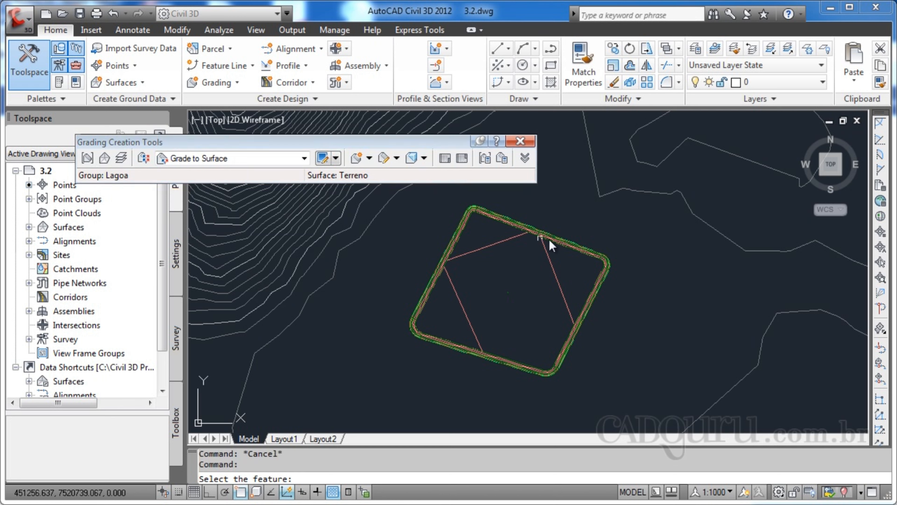
pyautogui.scroll(5, 530, 251)
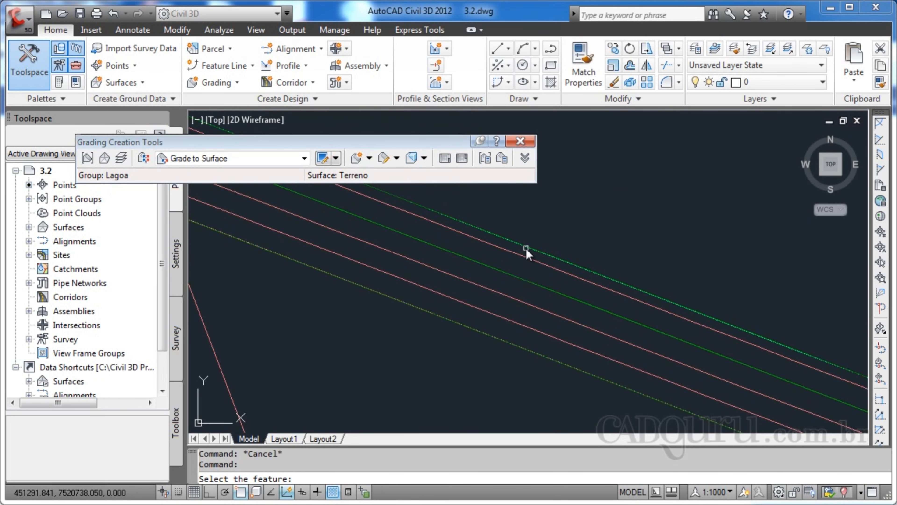
pyautogui.click(526, 249)
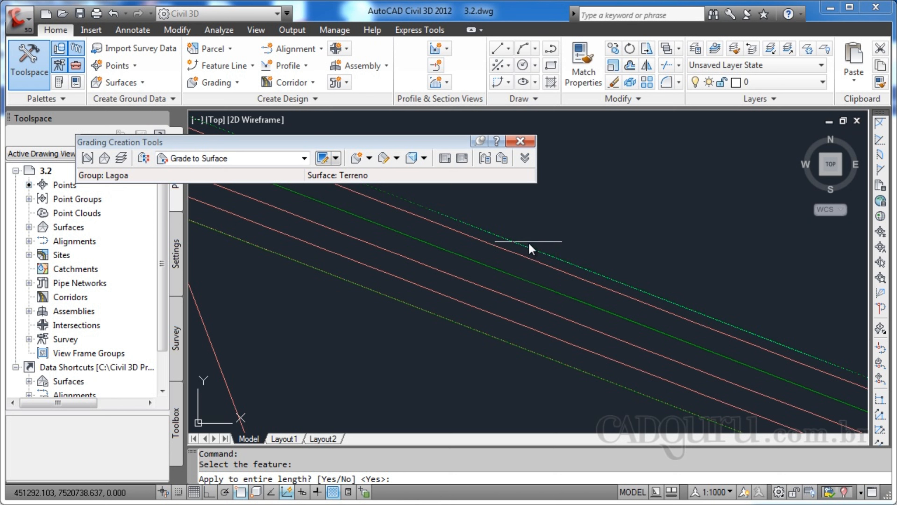
pyautogui.press('Return')
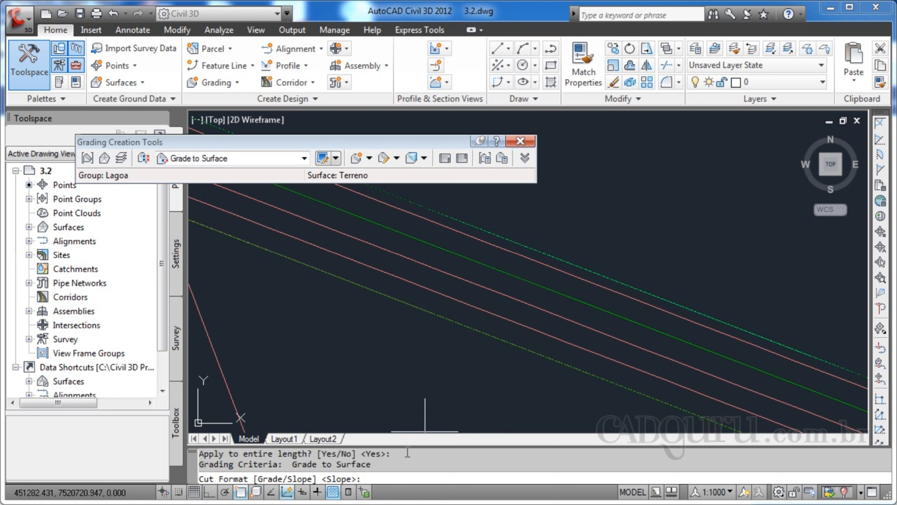
pyautogui.press('Return')
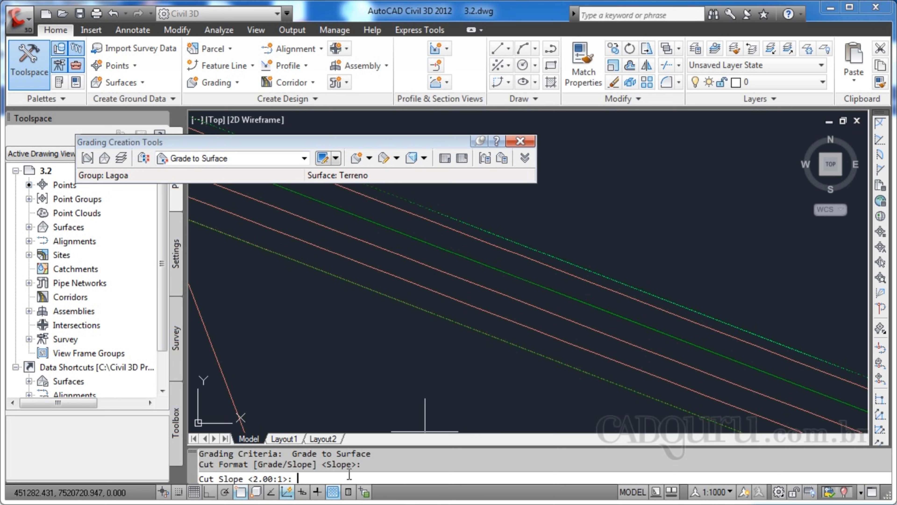
pyautogui.press('Return')
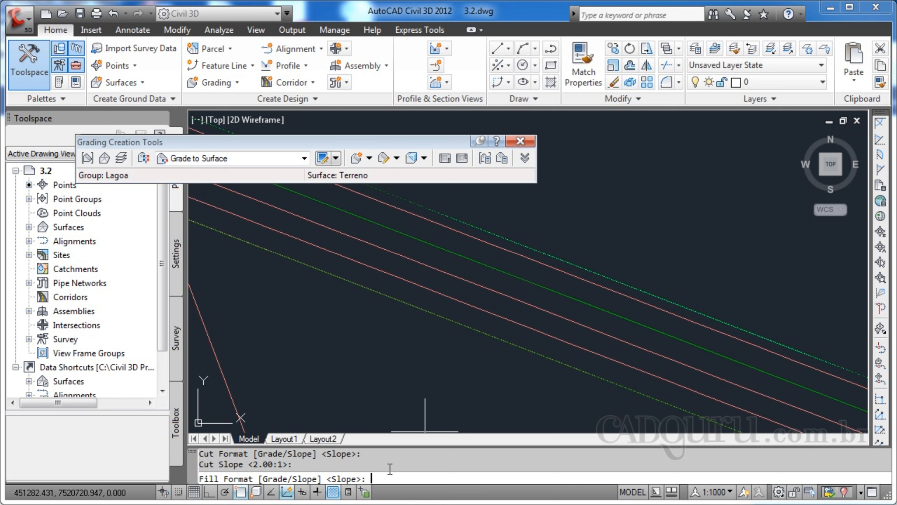
pyautogui.press('Return')
pyautogui.press('Return')
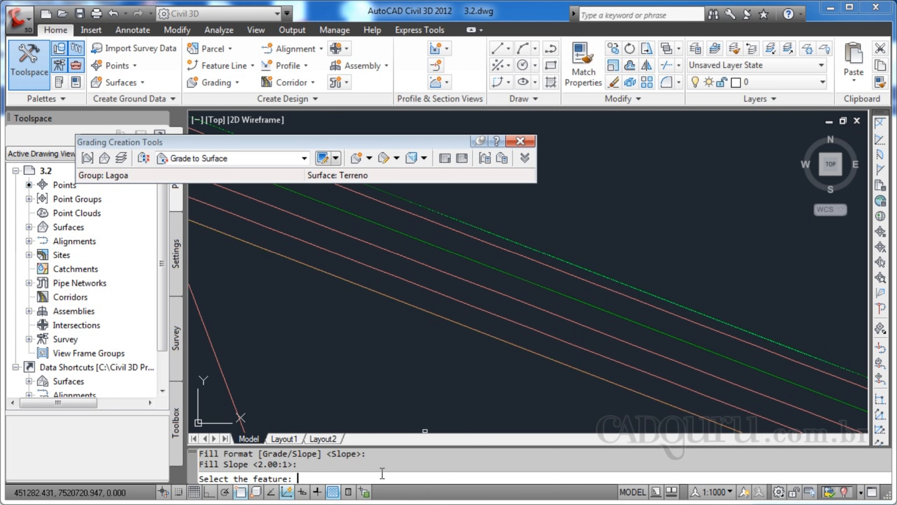
pyautogui.scroll(-4, 523, 361)
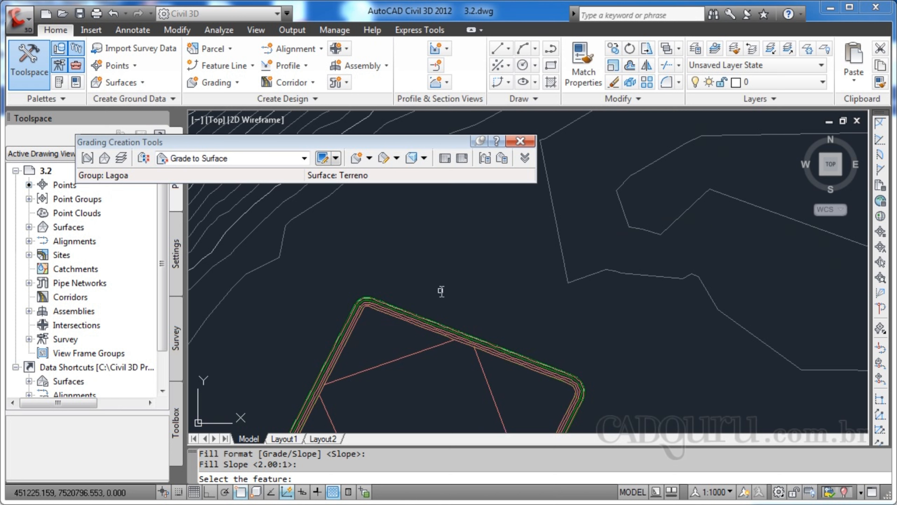
pyautogui.click(520, 141)
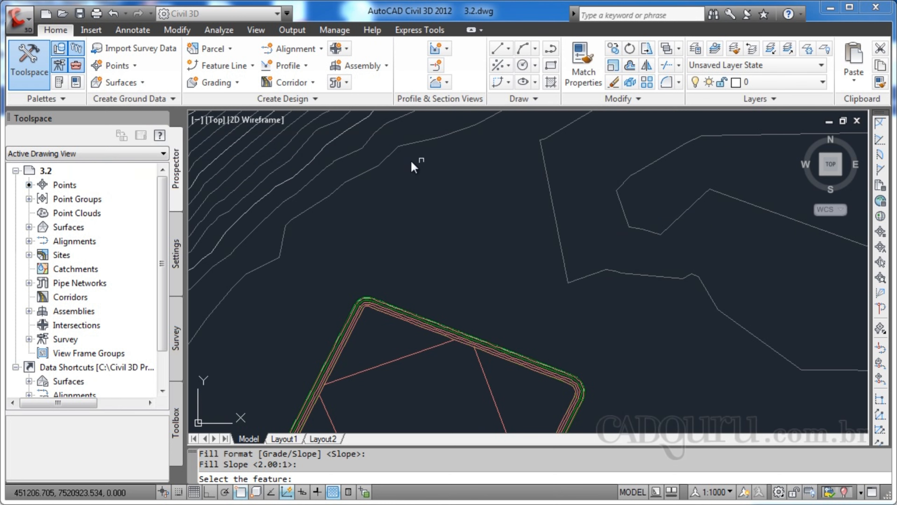
# - Orbit to an oblique 3D view showing the lagoon grading and the terrain surface, and save the drawing
pyautogui.click(256, 30)
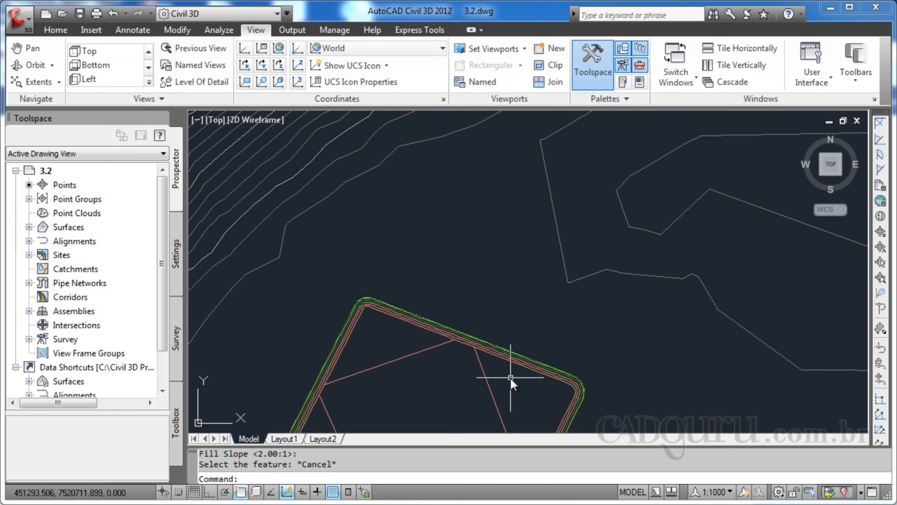
pyautogui.click(39, 66)
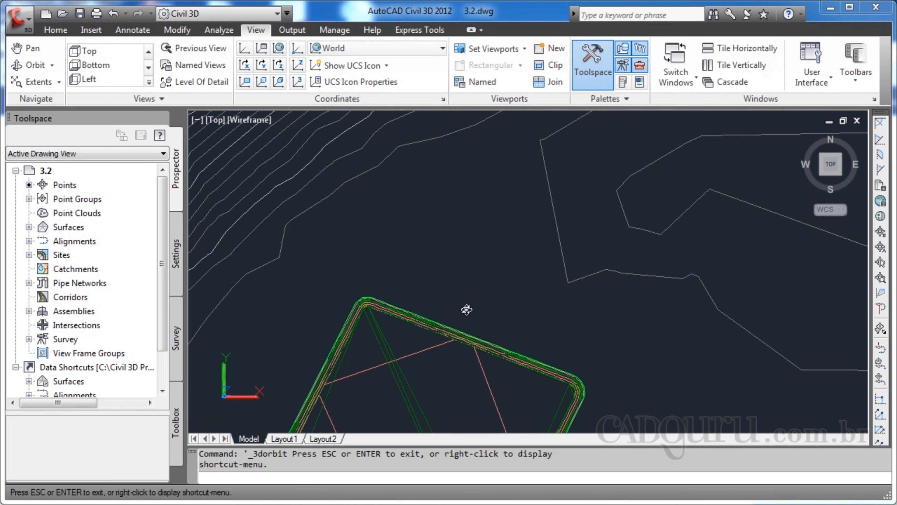
pyautogui.moveTo(464, 309); pyautogui.dragTo(494, 226)
pyautogui.scroll(-9, 497, 220)
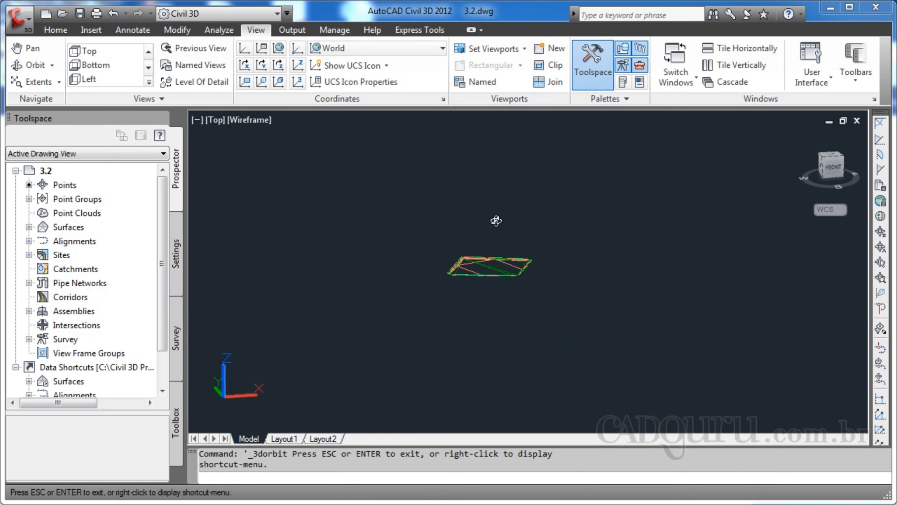
pyautogui.moveTo(507, 209); pyautogui.dragTo(481, 270, button='middle')
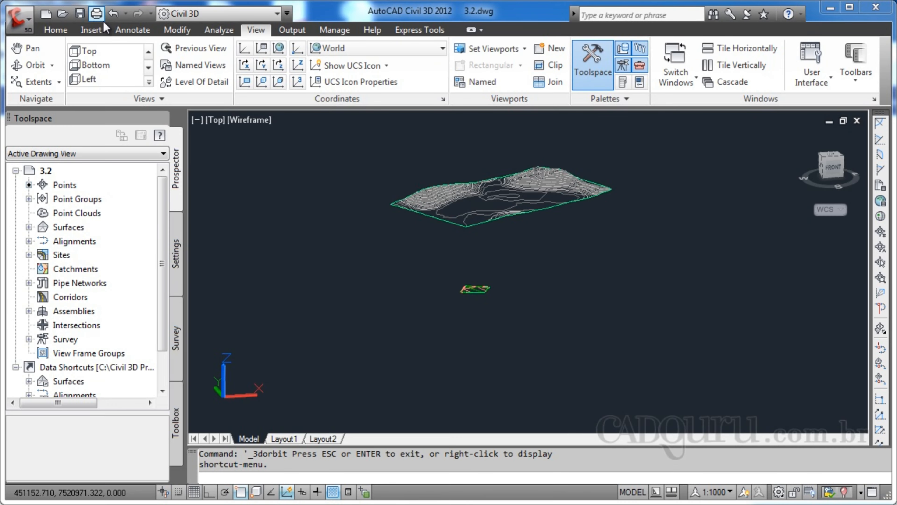
pyautogui.click(80, 14)
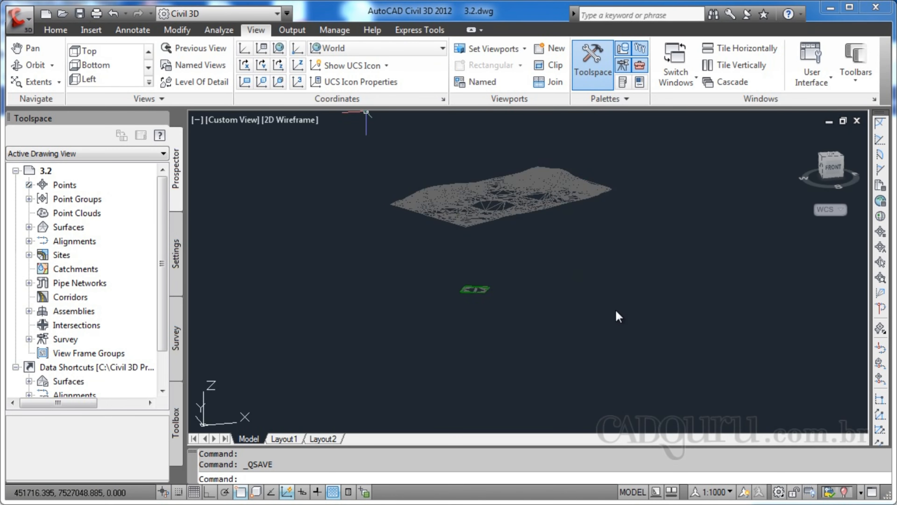